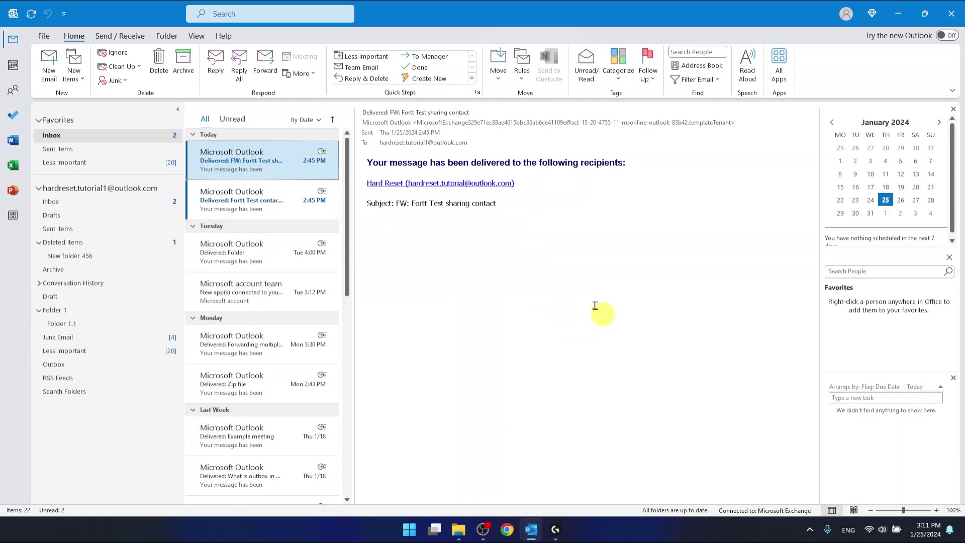
Start a new email addressed to two contacts chosen from the To suggestions
left_click(33, 17)
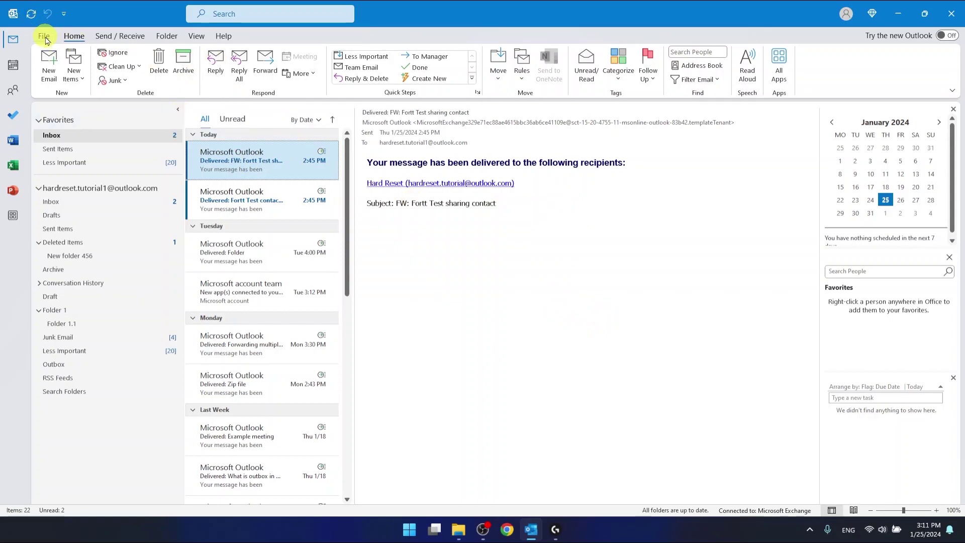
left_click(50, 66)
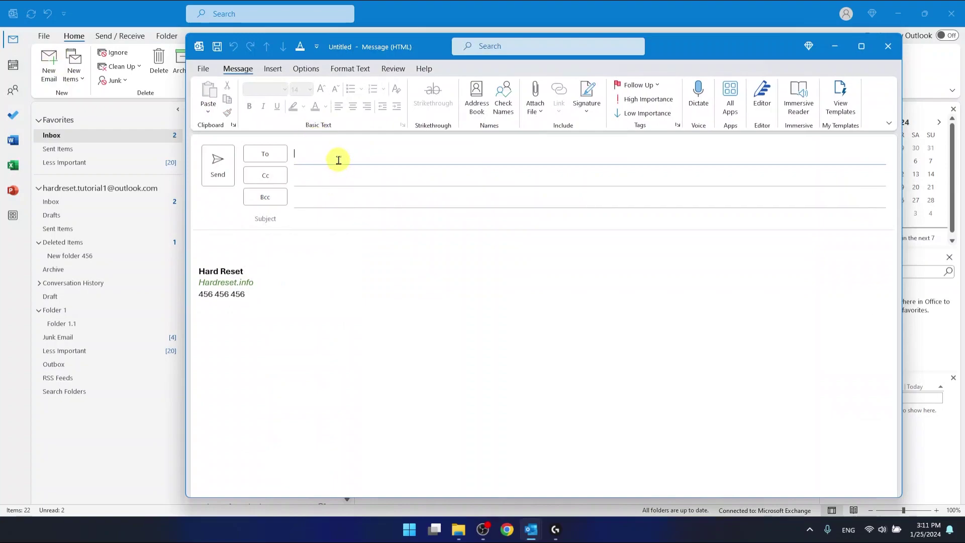
left_click(339, 160)
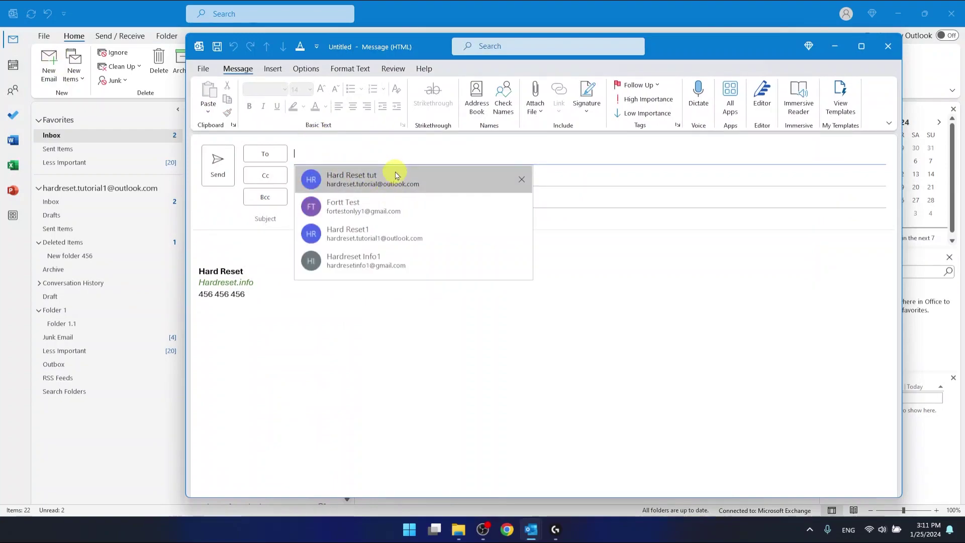
left_click(434, 180)
left_click(403, 156)
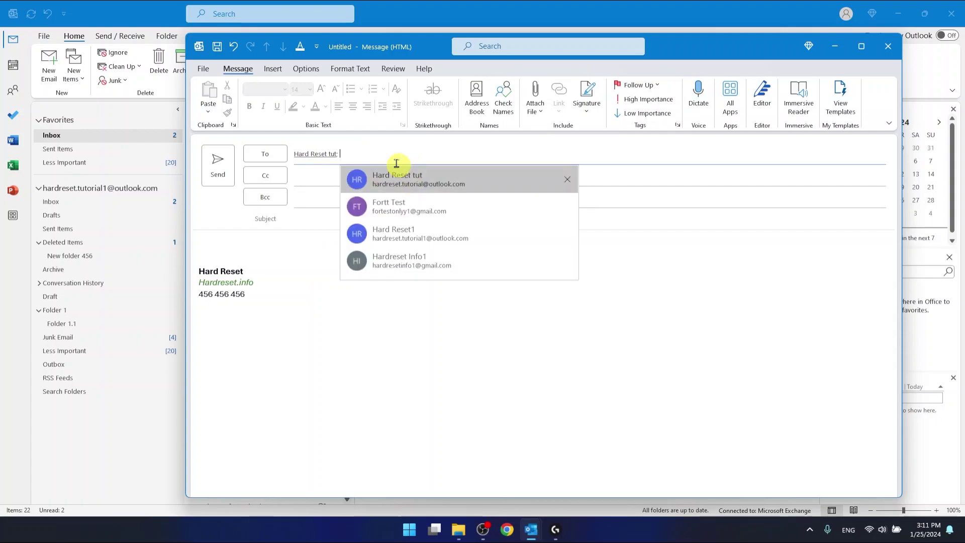
left_click(405, 200)
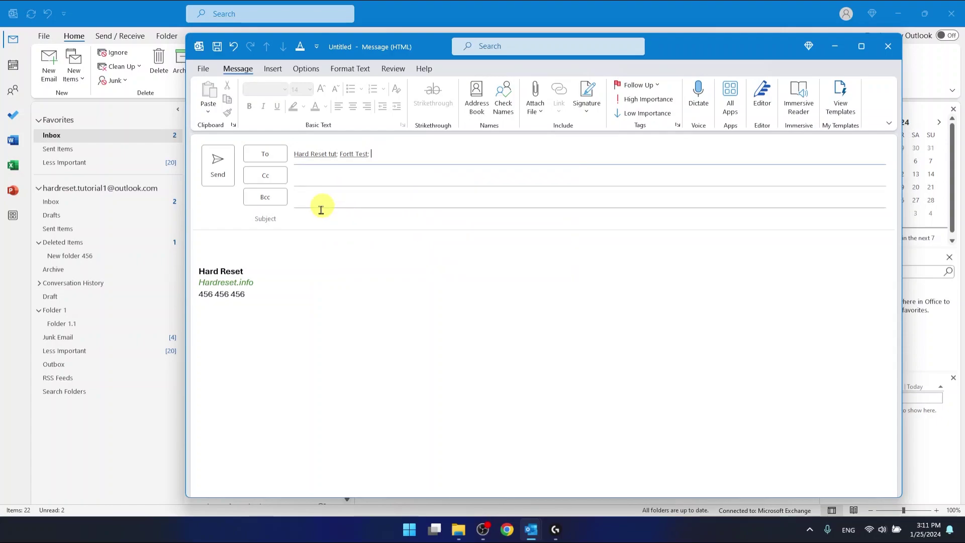
Enter the subject 'VOTE! Which cars are the best?'
left_click(306, 220)
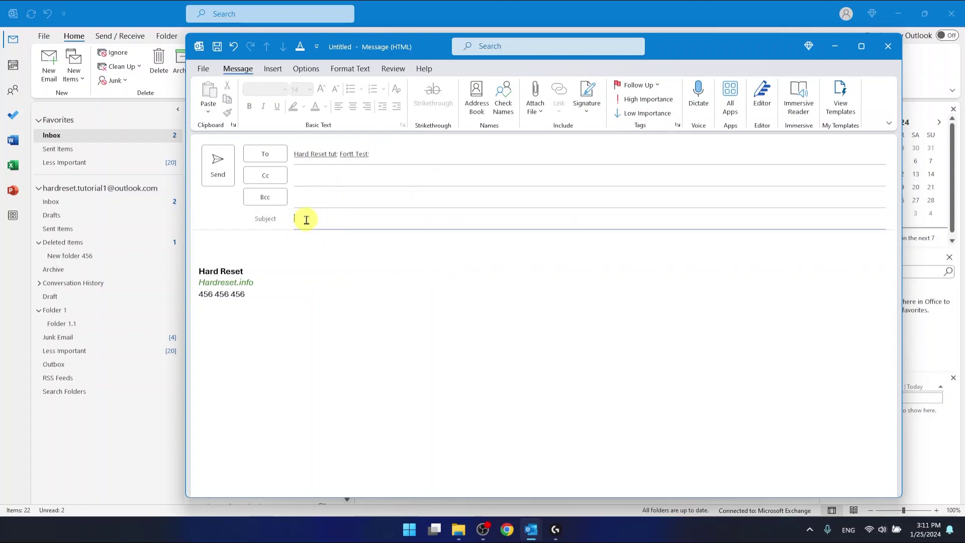
type("VOTE!")
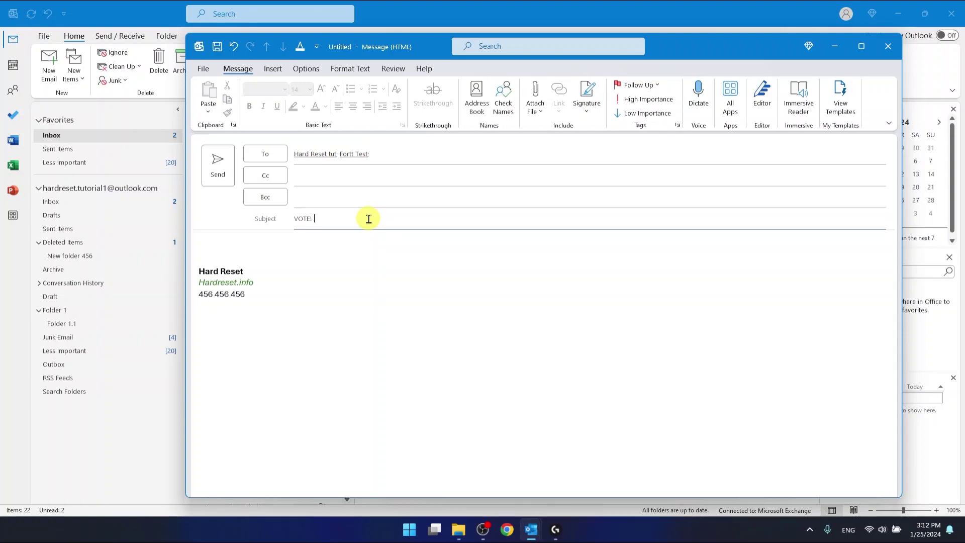
type("Which cars are the best?")
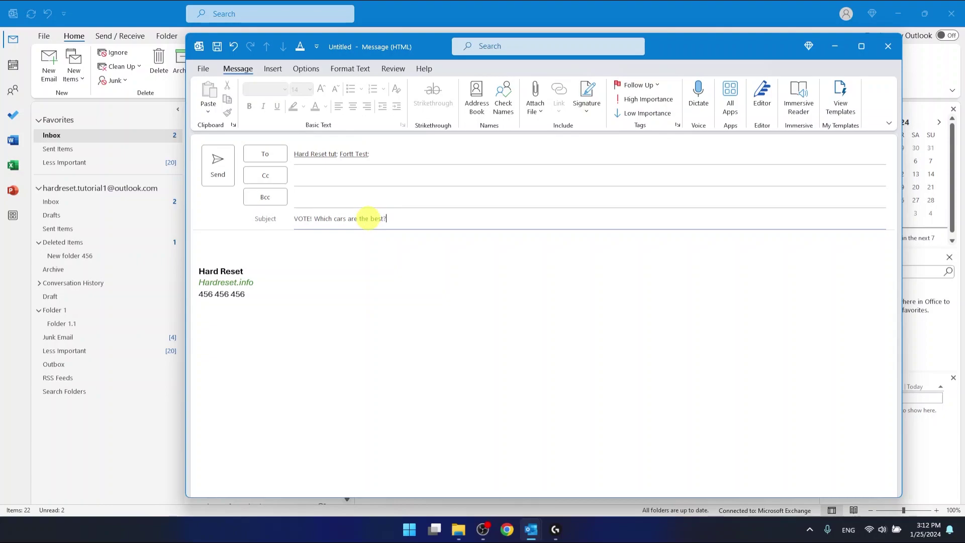
Turn on custom voting buttons in message properties, replacing Approve;Reject with Ford;Chevy;Bmw
left_click(323, 243)
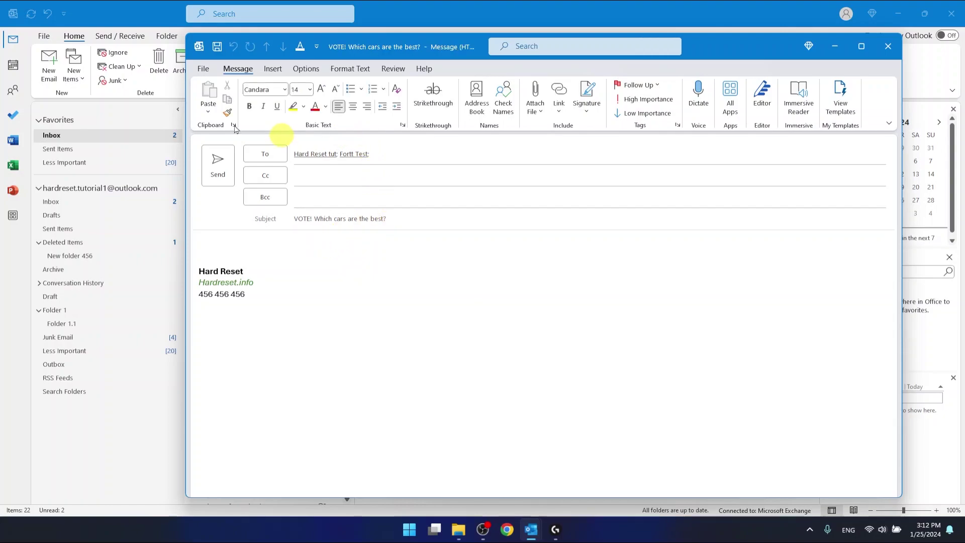
left_click(308, 69)
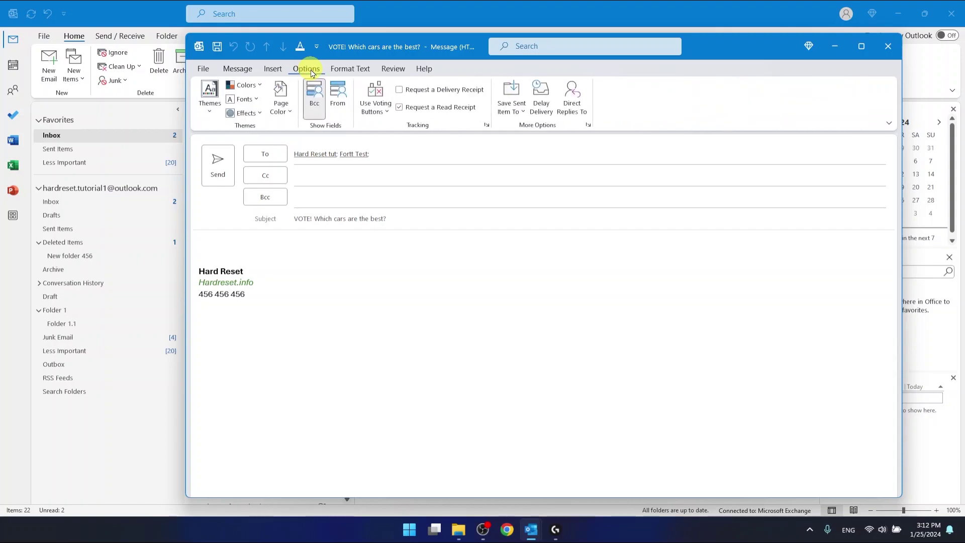
left_click(377, 105)
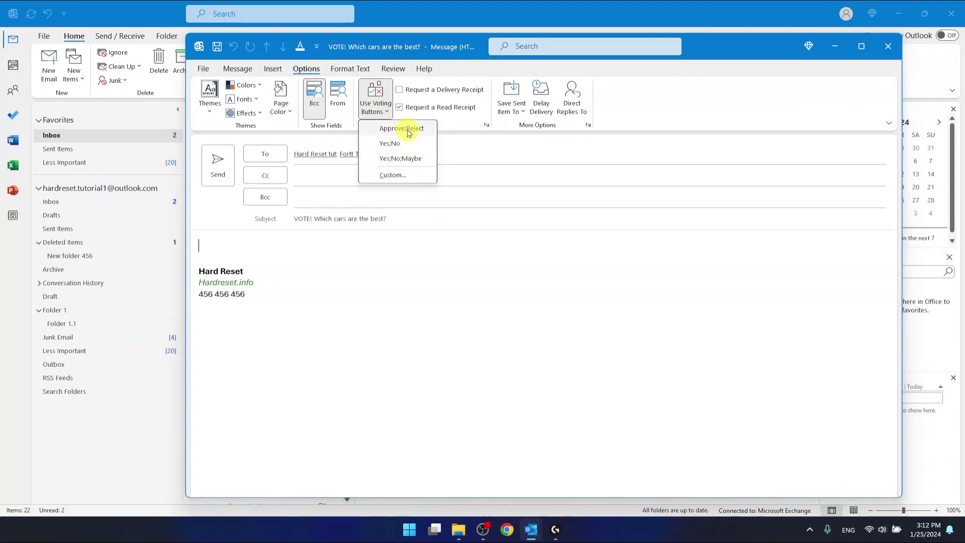
left_click(392, 176)
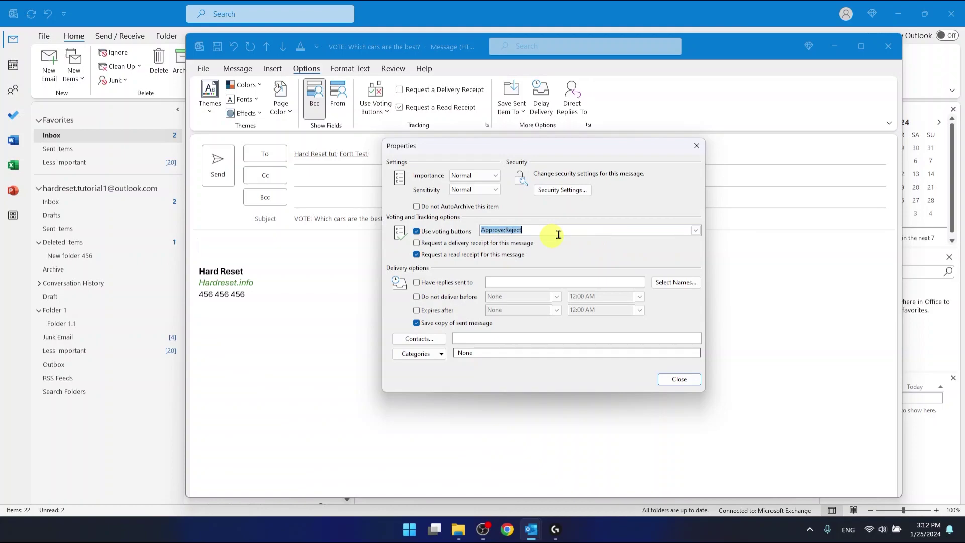
left_click(695, 230)
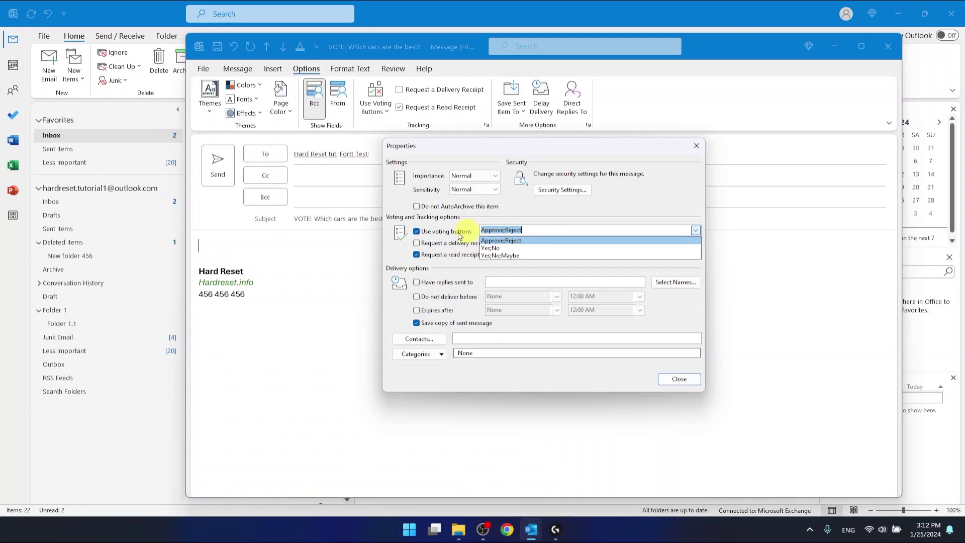
left_click(563, 231)
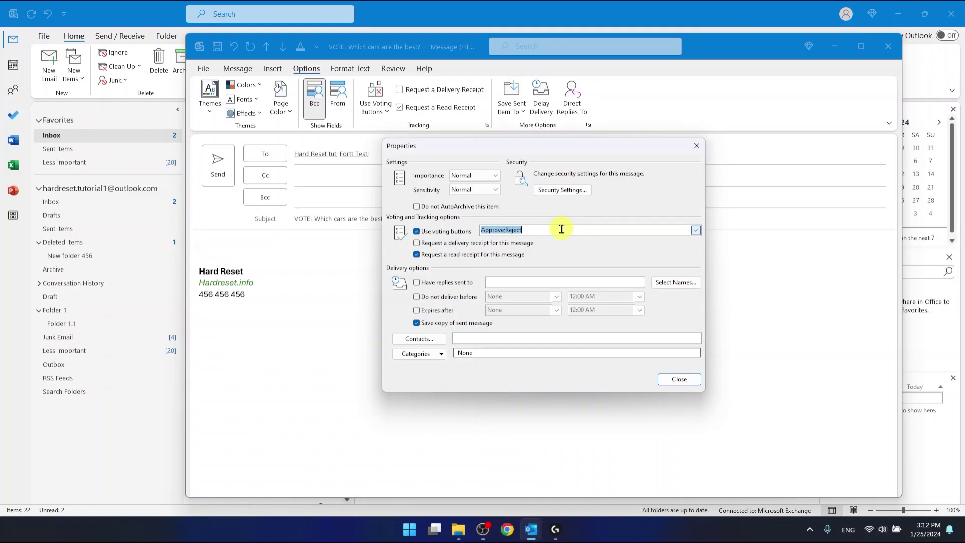
key("BackSpace")
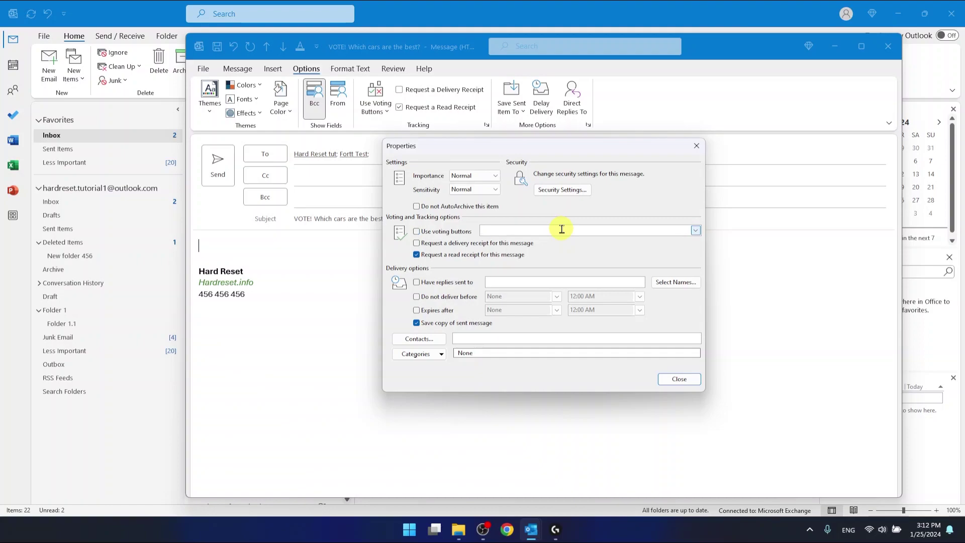
type("Ford;Chevy;Bmw")
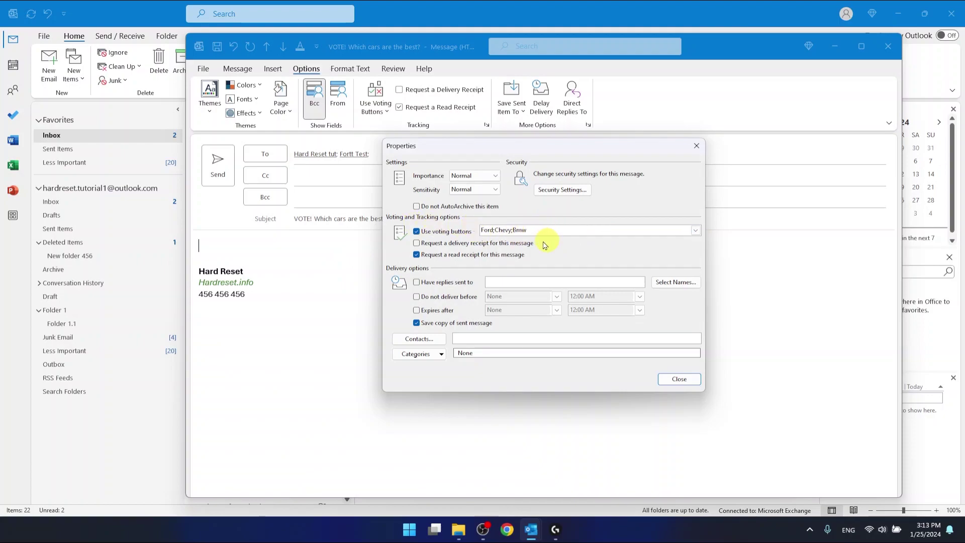
Close Properties and make sure the Ford;Chevy;Bmw option is selected under Use Voting Buttons
left_click(678, 380)
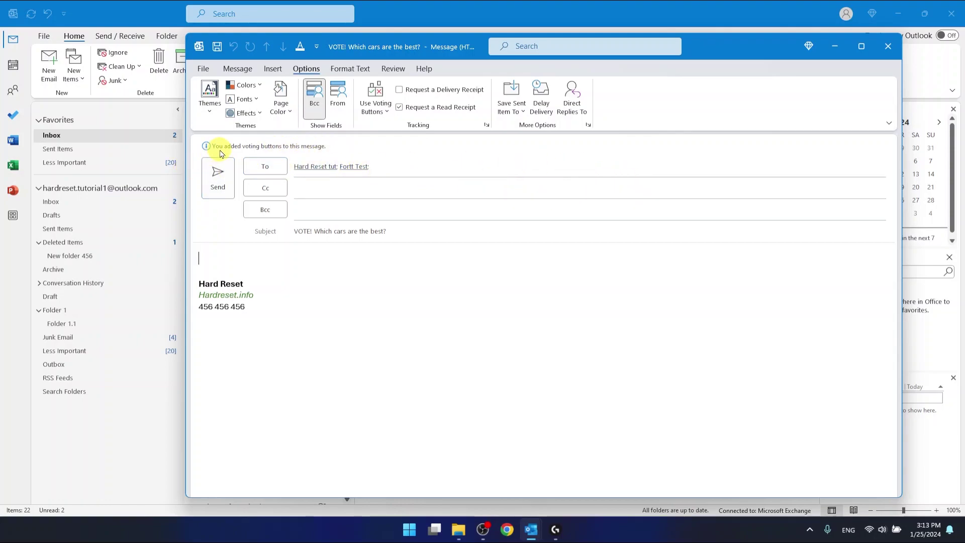
left_click(387, 107)
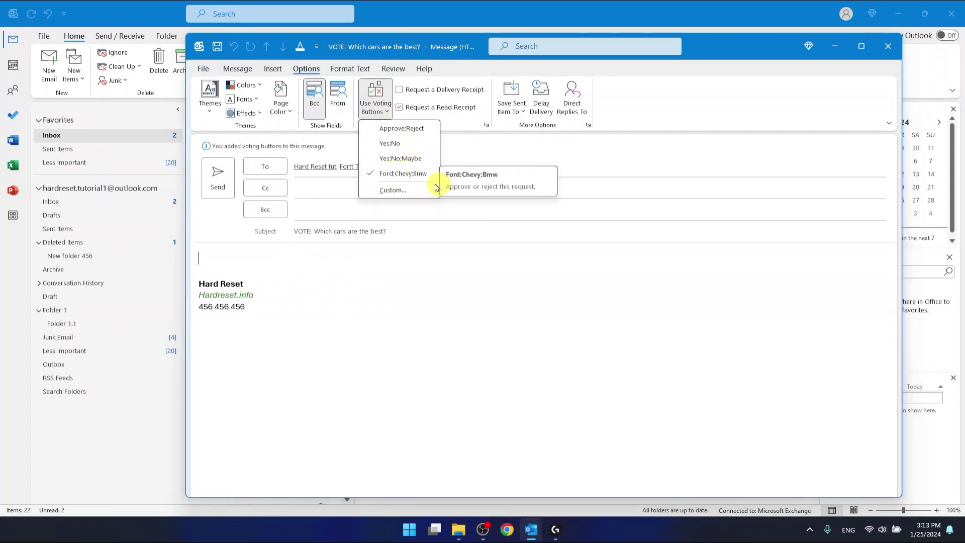
left_click(402, 173)
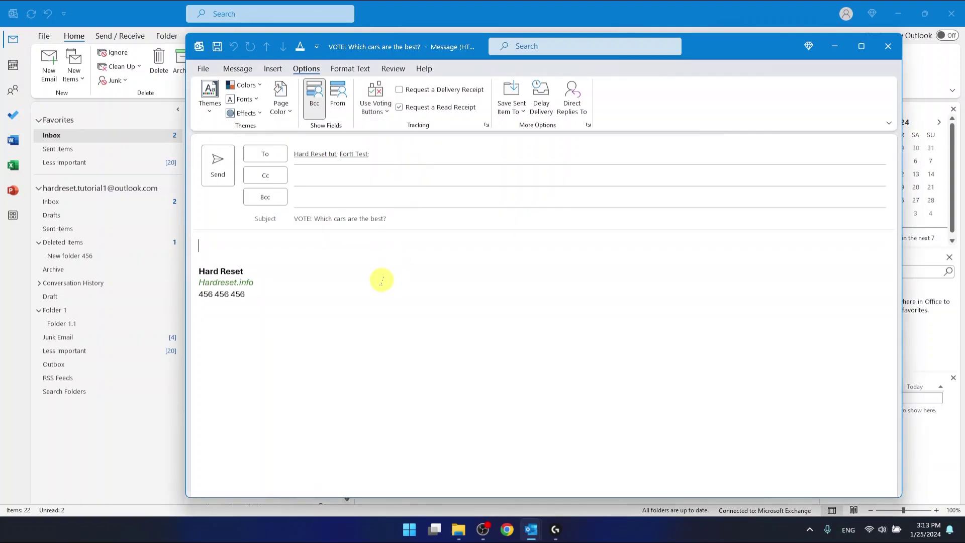
left_click(376, 103)
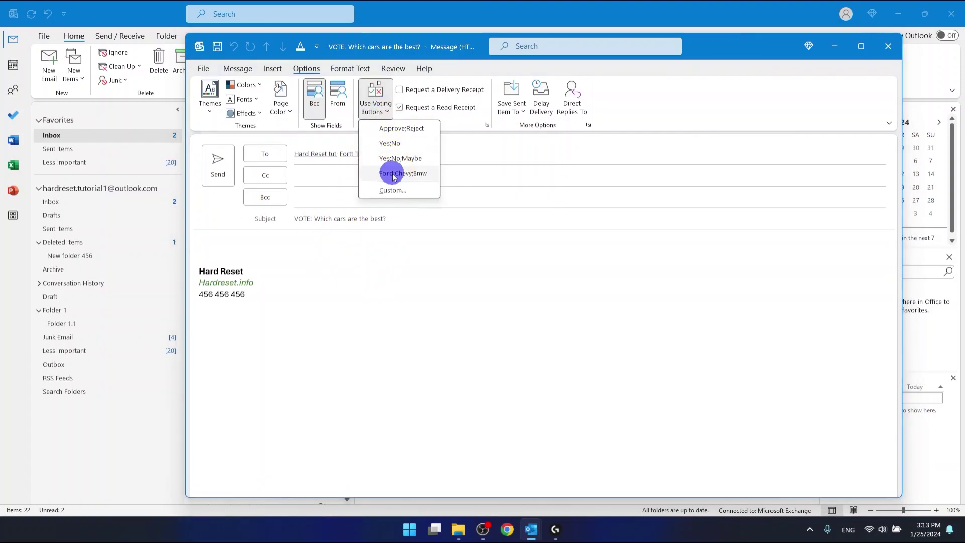
left_click(390, 173)
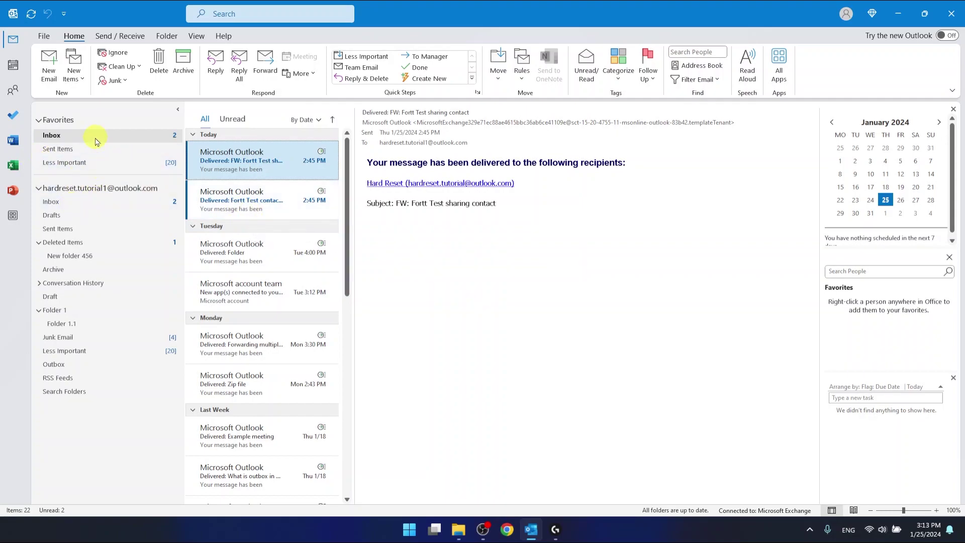
Open the sent 'VOTE! Which cars are the best?' message in Sent Items and vote Bmw
left_click(58, 228)
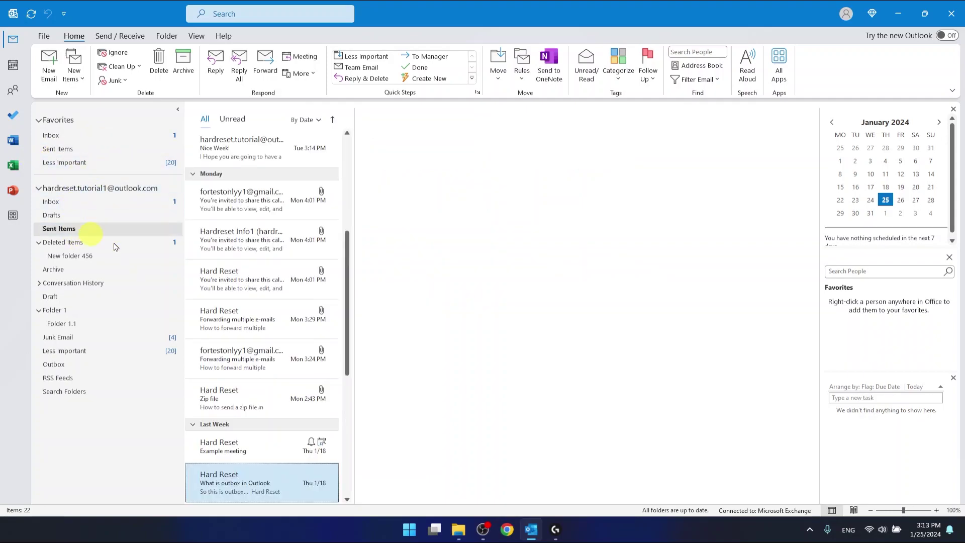
scroll(297, 166, "up", 3)
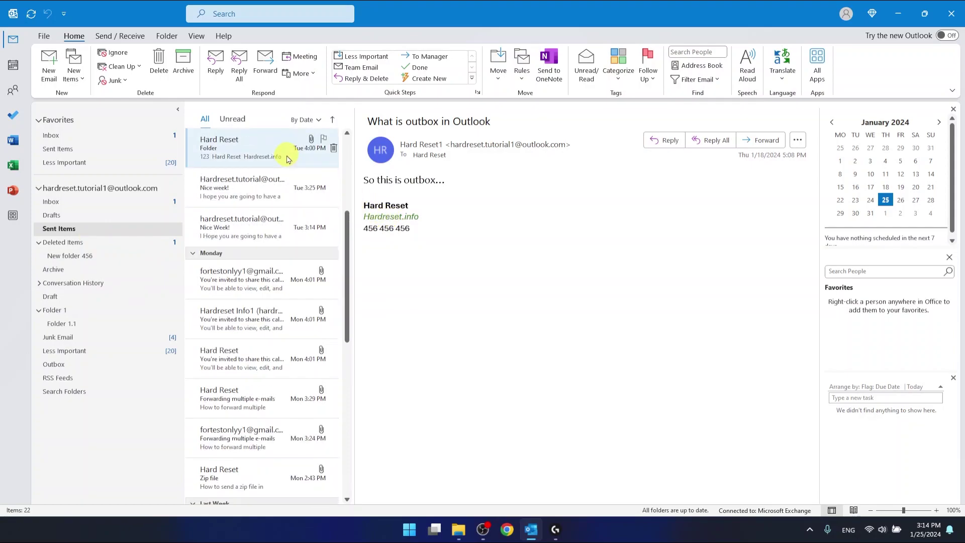
scroll(300, 168, "up", 3)
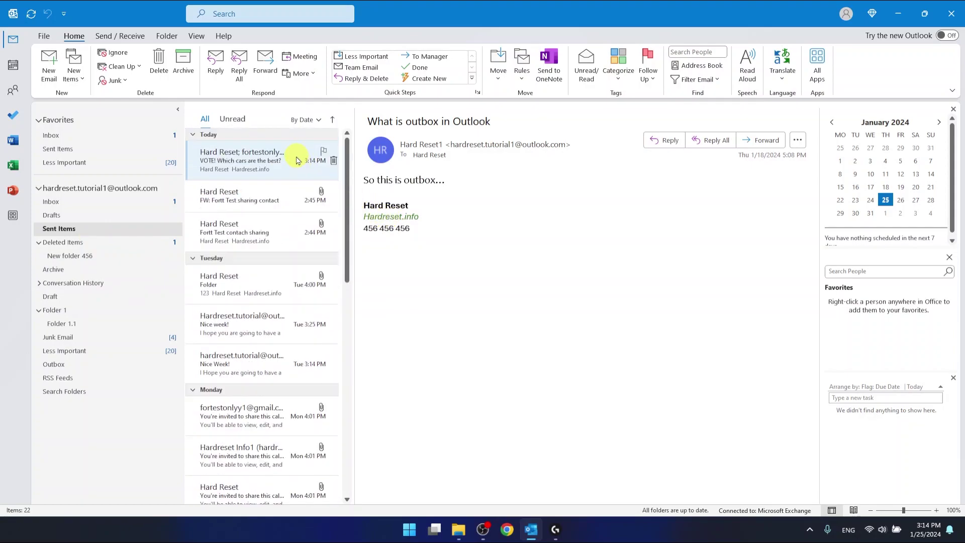
left_click(248, 159)
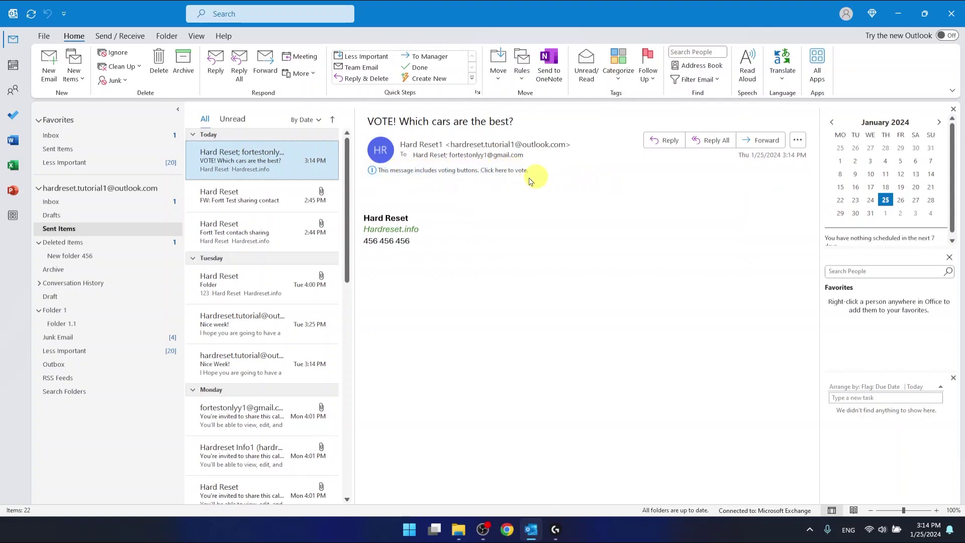
left_click(479, 173)
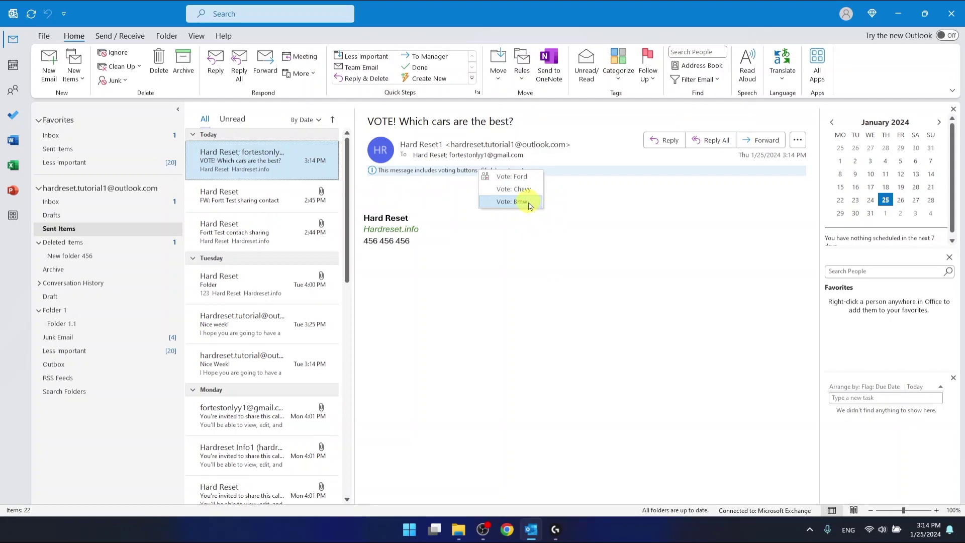
left_click(527, 202)
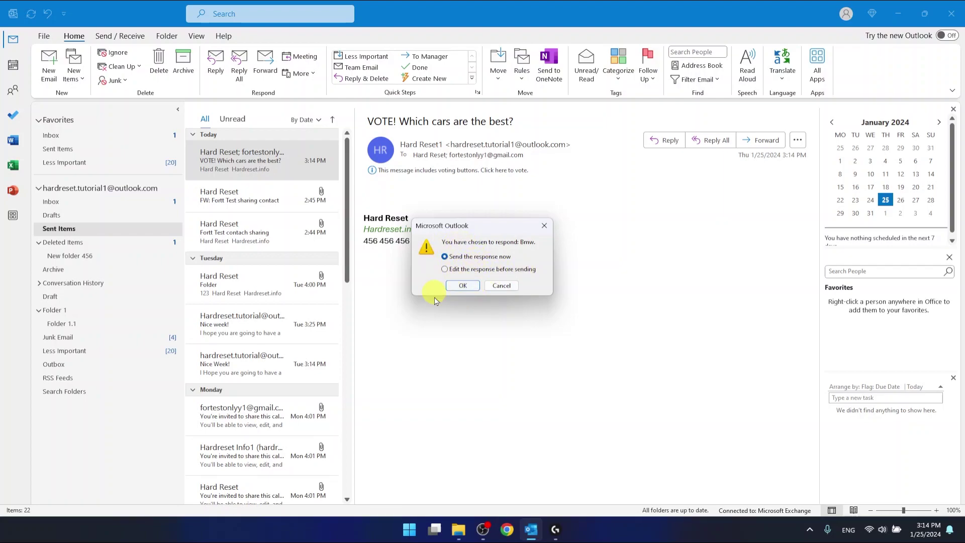
Send the Bmw vote now and open the 'Bmw: VOTE! Which cars are the best?' response
left_click(463, 286)
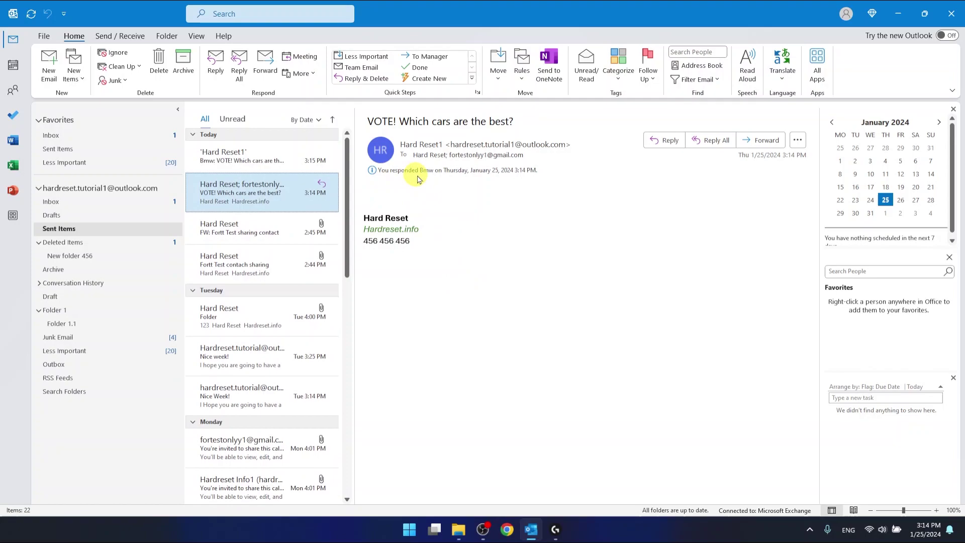
left_click(271, 161)
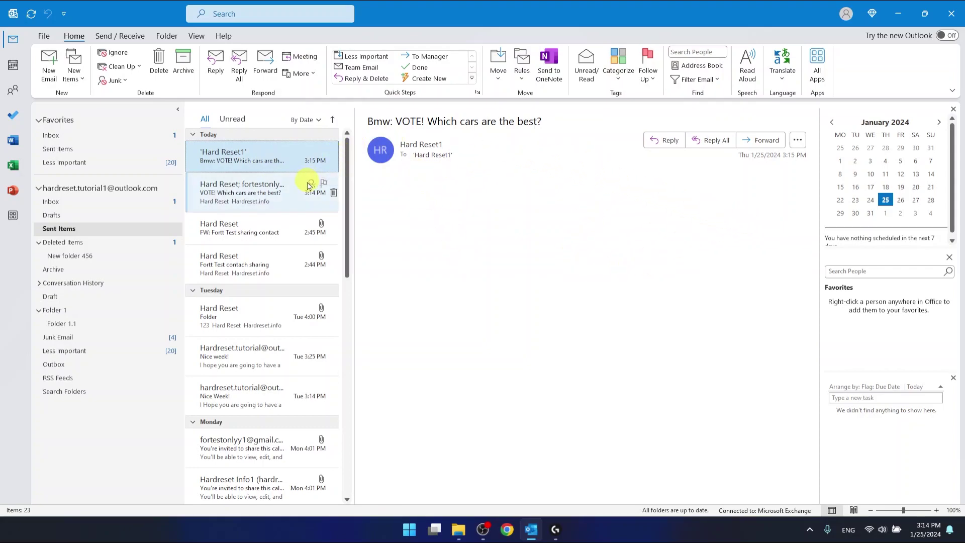
left_click(284, 188)
left_click(316, 155)
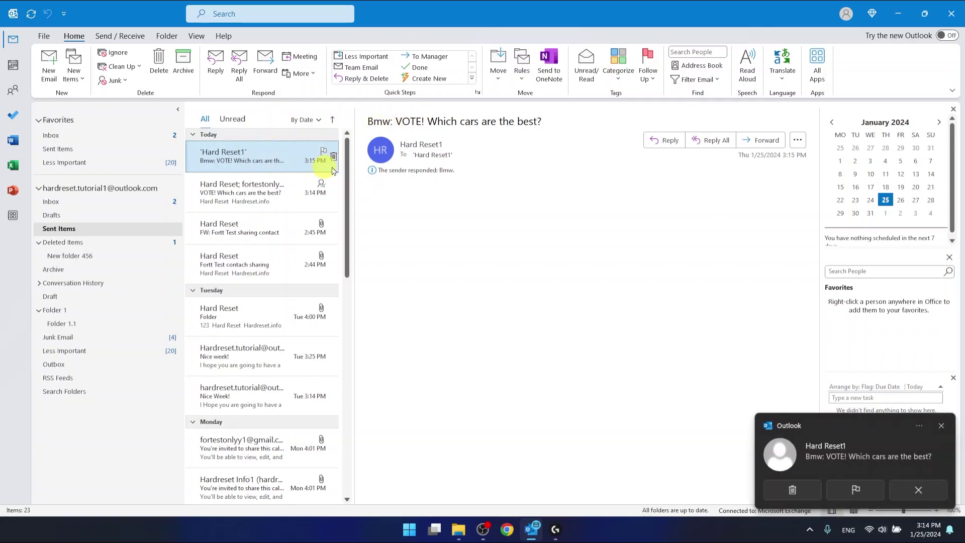
Dismiss the new mail notification and look over the response's subject
left_click(937, 425)
left_click_drag(370, 121, 408, 121)
left_click(493, 211)
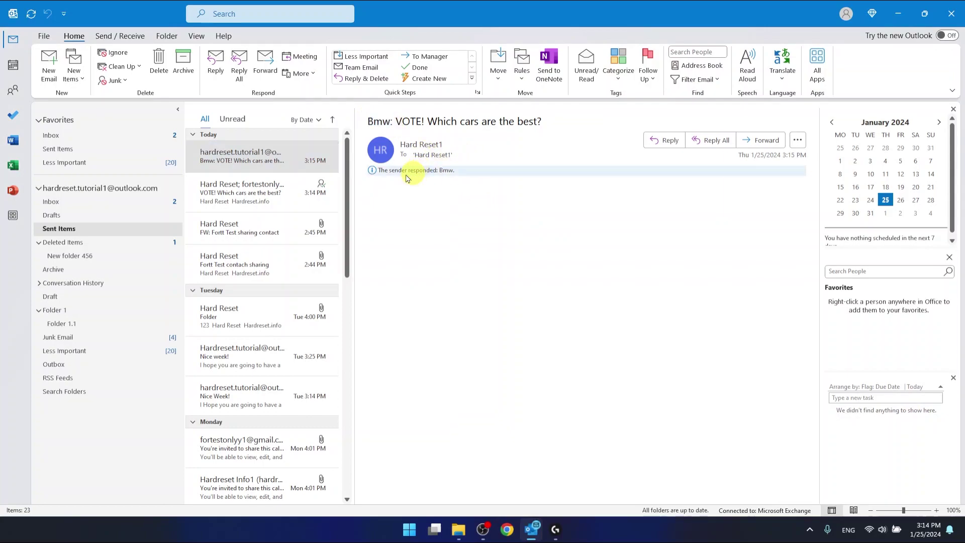